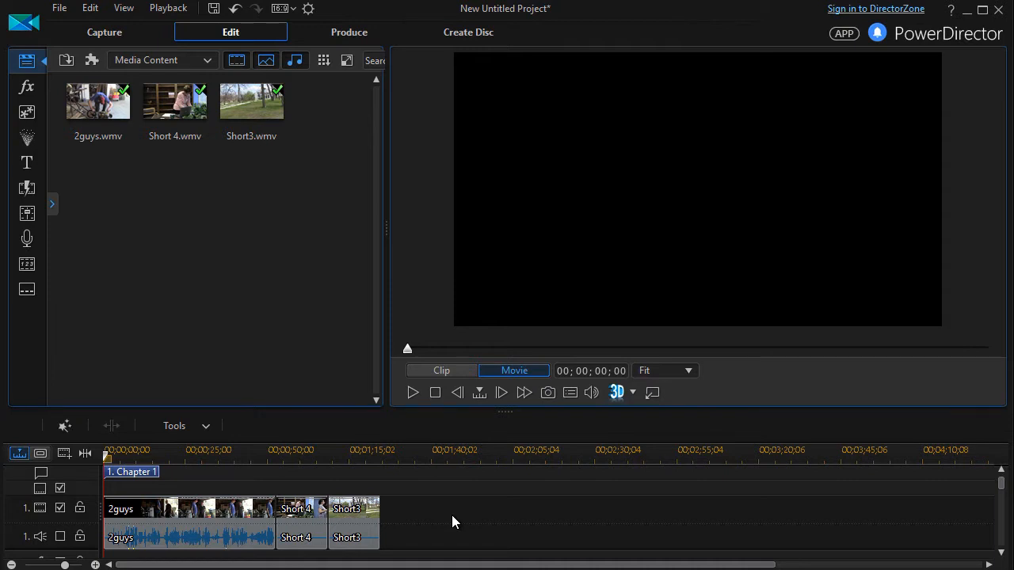
# - Jump the playhead back and forth between the end and the start of the whole movie
pyautogui.press('End')
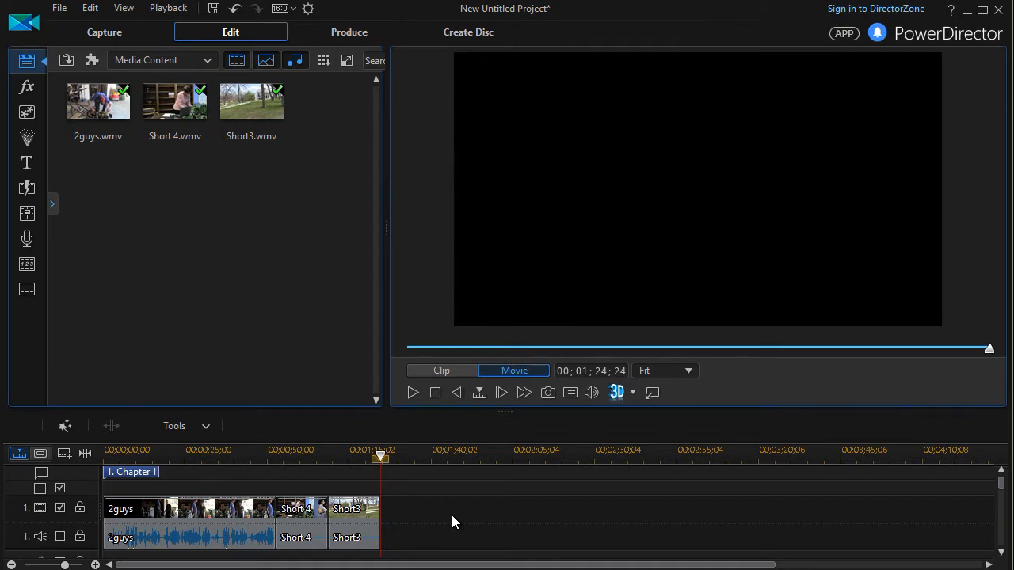
pyautogui.press('Home')
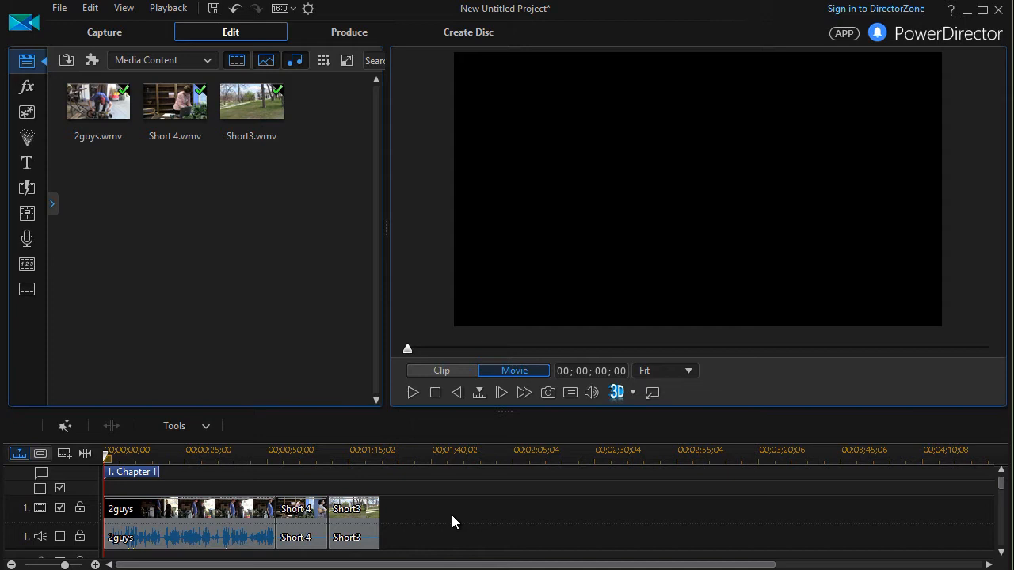
pyautogui.press('End')
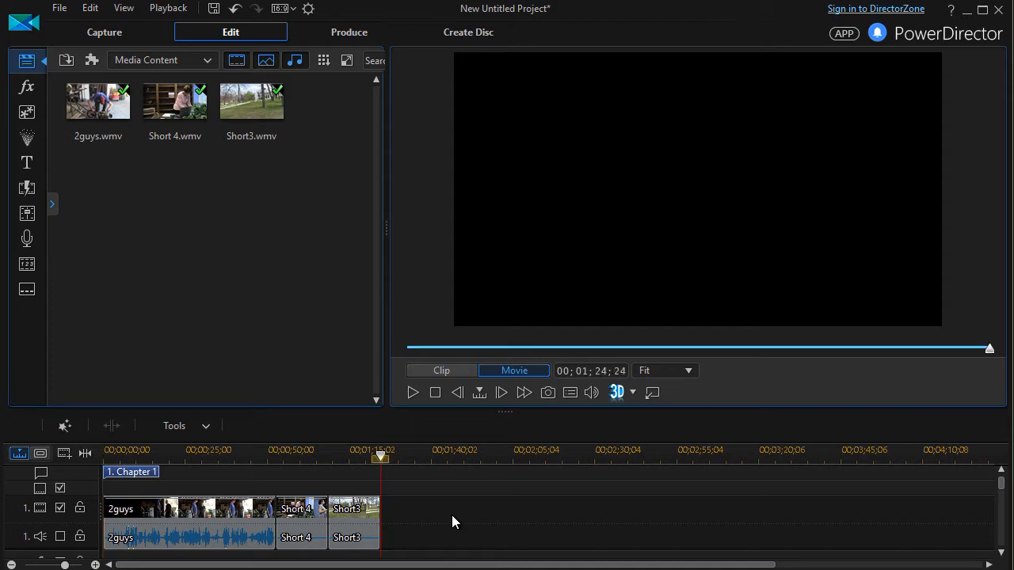
pyautogui.press('Home')
pyautogui.press('End')
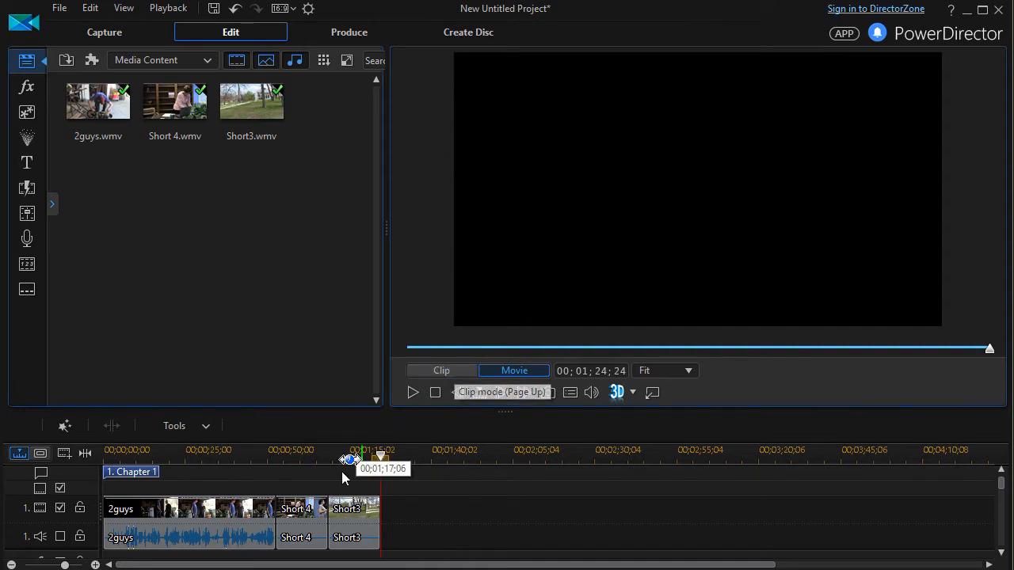
# - Select the Short3 clip and compare its preview in Movie mode and Clip mode
pyautogui.click(351, 522)
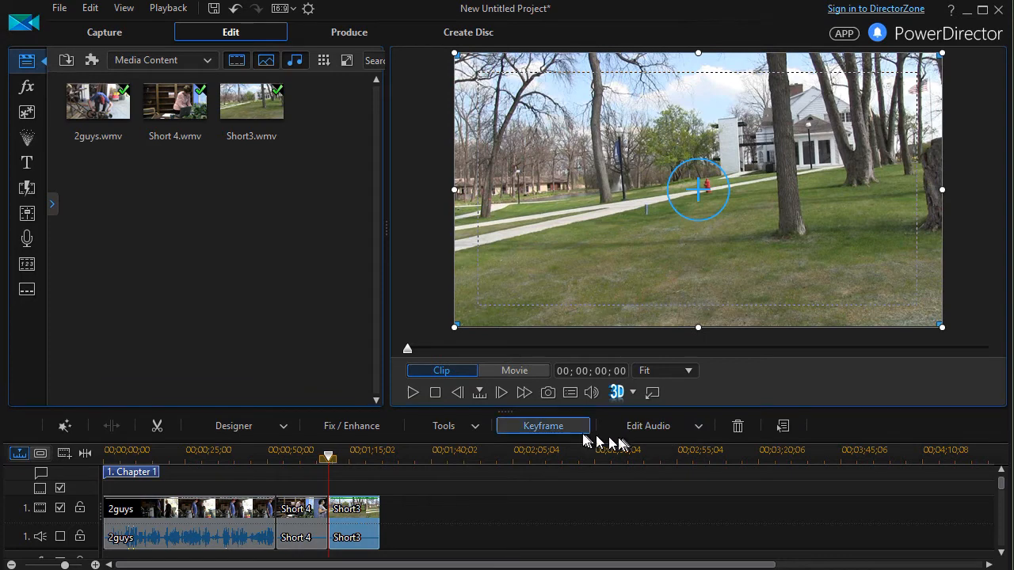
pyautogui.click(509, 371)
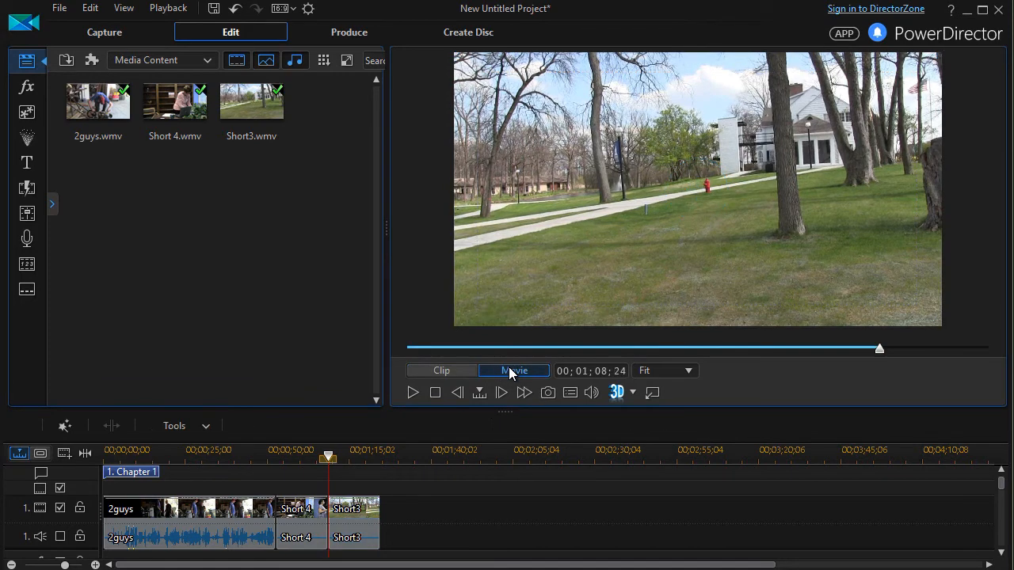
pyautogui.click(448, 372)
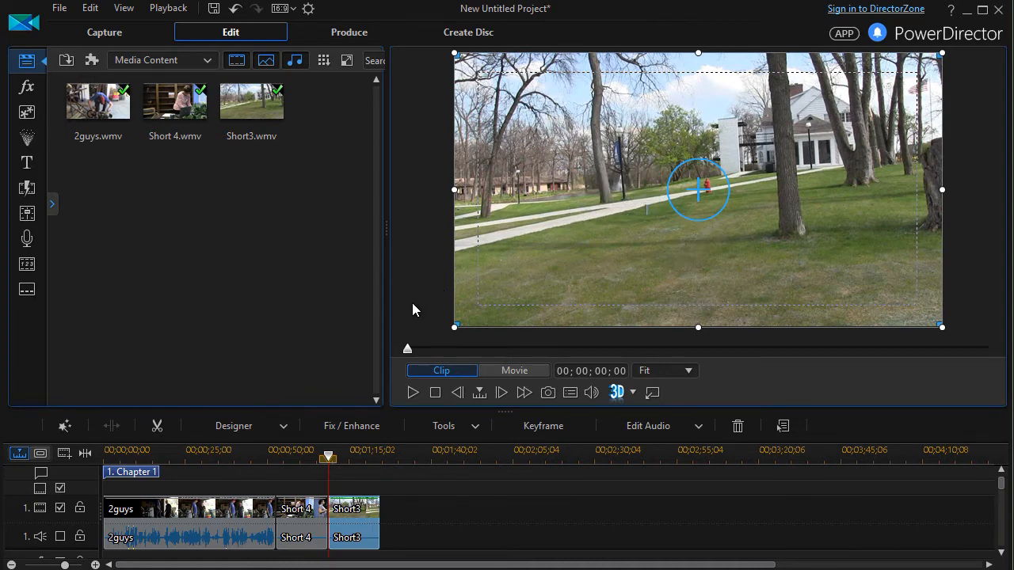
# - Return the preview to Movie mode, play a few seconds of Short3 and pause
pyautogui.click(522, 375)
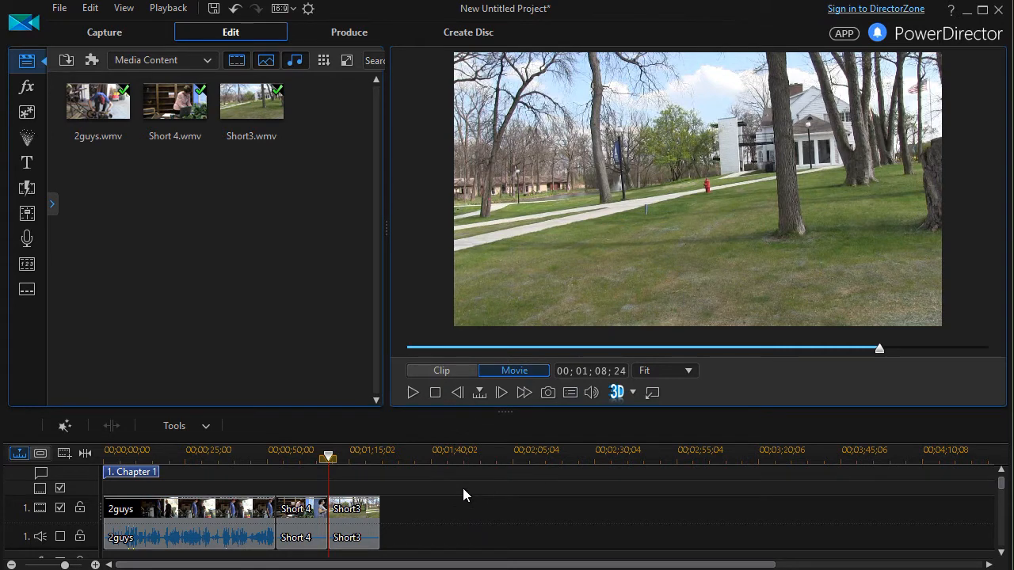
pyautogui.press('space')
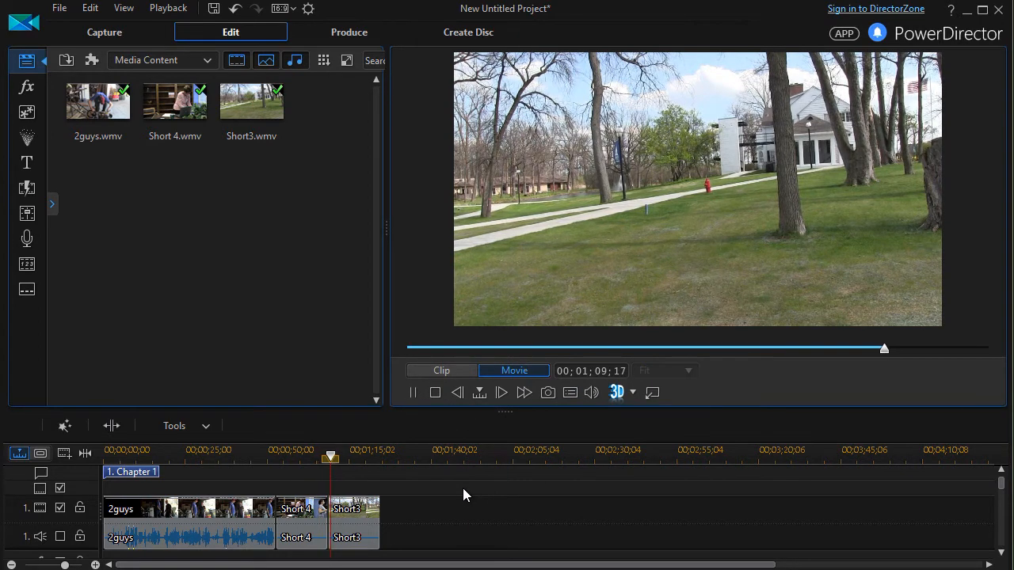
pyautogui.press('space')
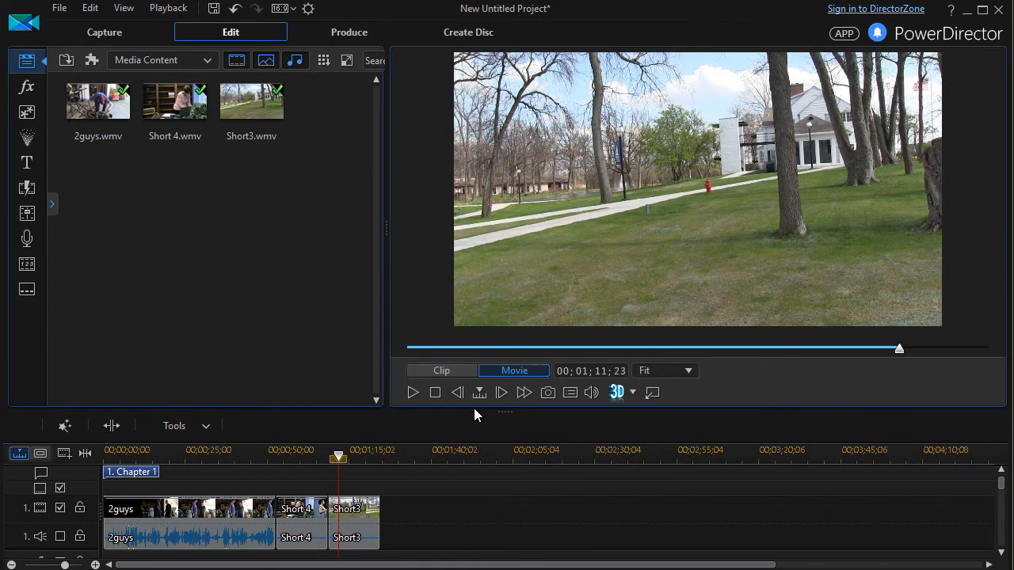
# - Switch the preview to Clip mode and jump between the start and end of the Short3 clip
pyautogui.click(444, 370)
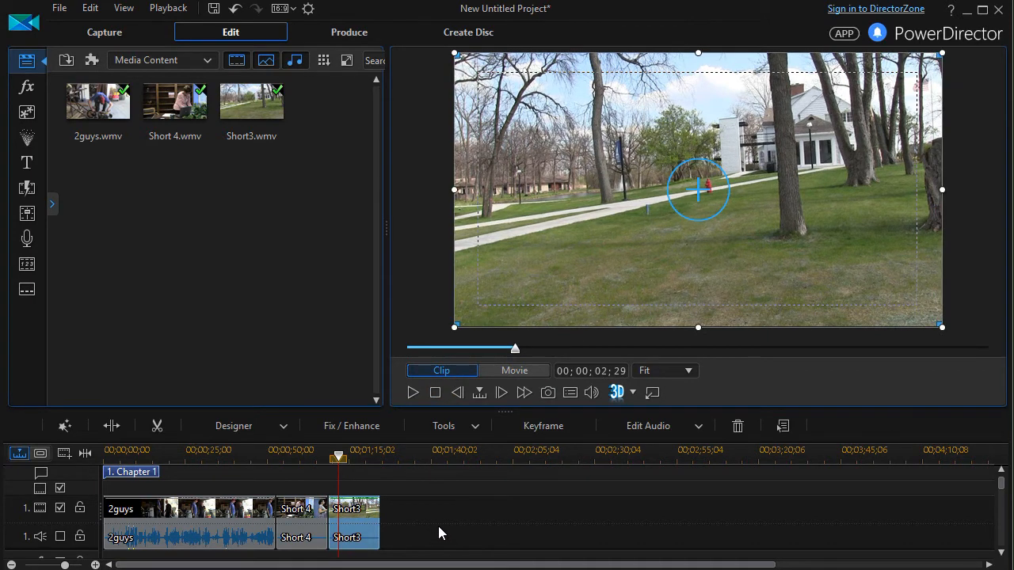
pyautogui.press('Home')
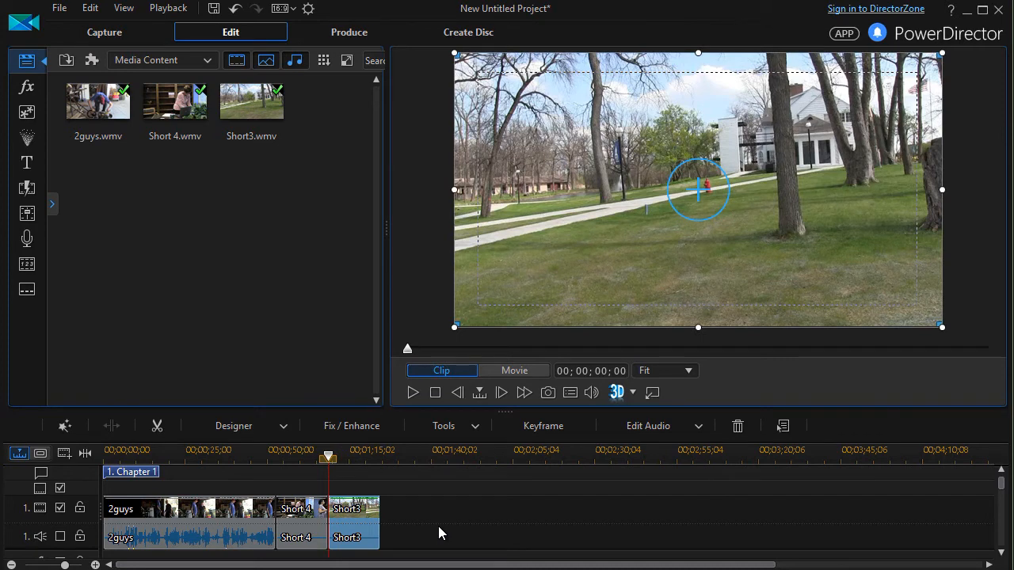
pyautogui.press('End')
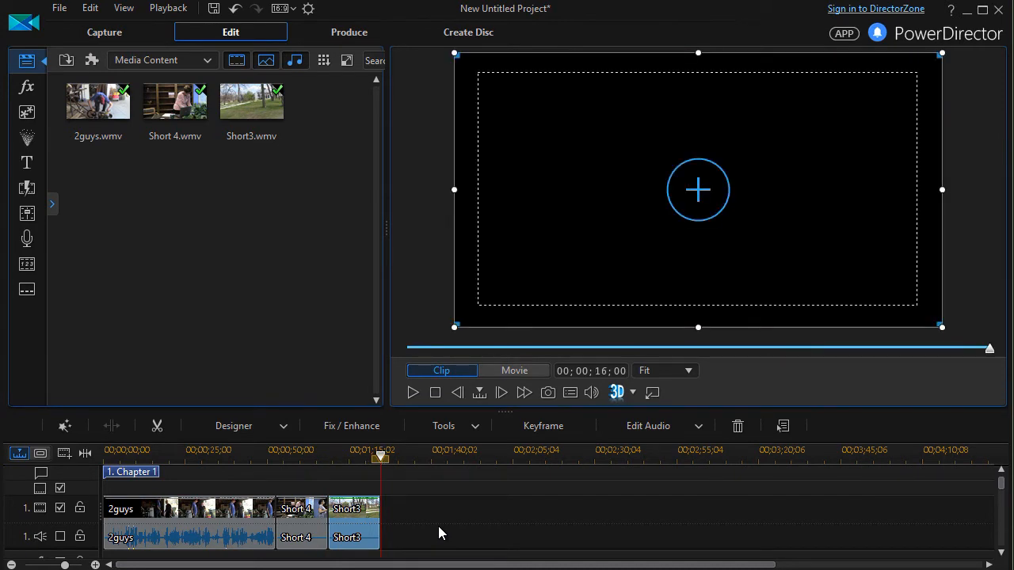
pyautogui.press('Home')
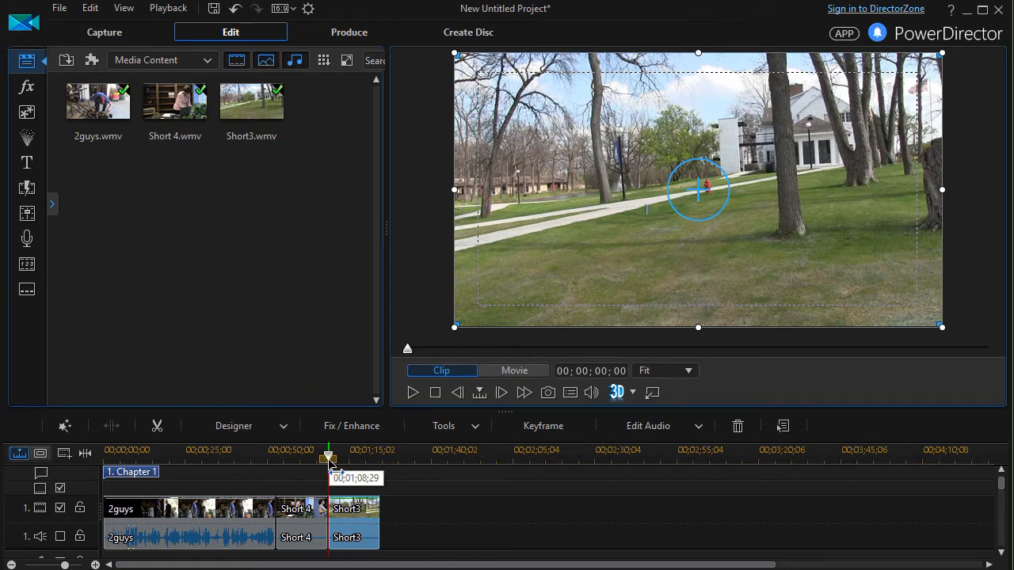
# - Move the playhead into the Short 4 clip and jump to that clip's start and end
pyautogui.moveTo(328, 463); pyautogui.dragTo(309, 477)
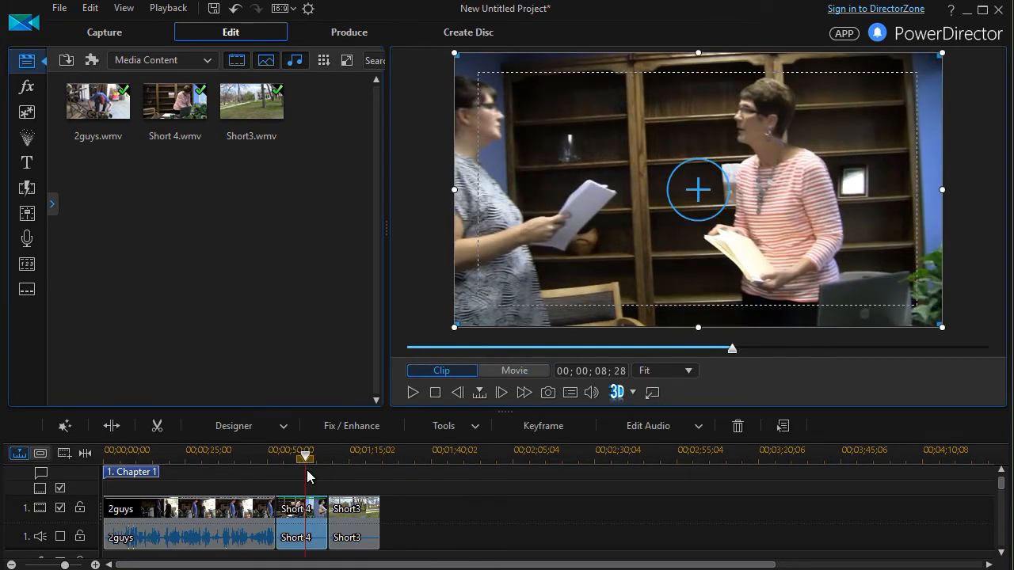
pyautogui.press('Home')
pyautogui.press('End')
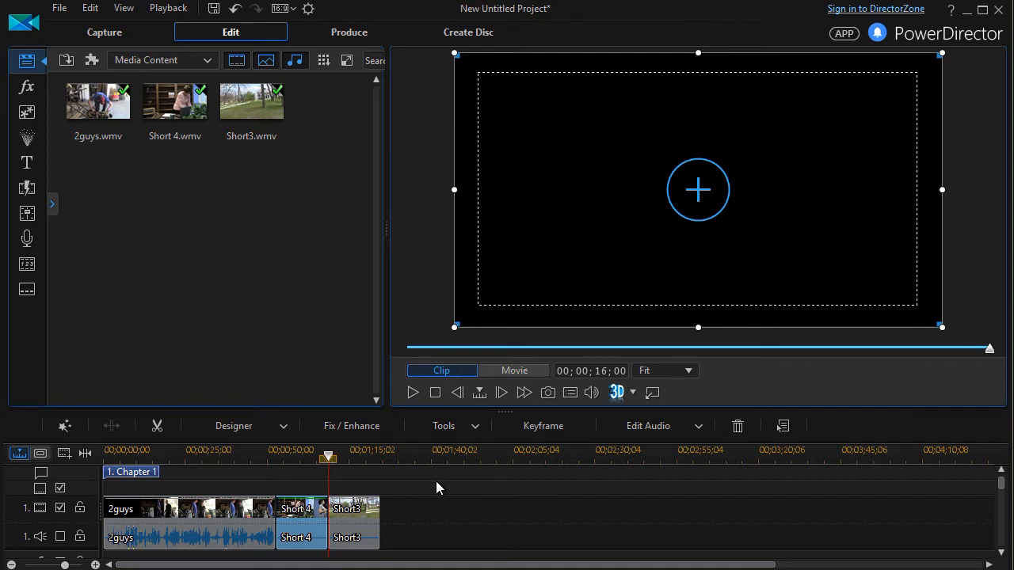
# - Switch the preview to Movie mode and return the playhead to the start of the movie
pyautogui.click(348, 521)
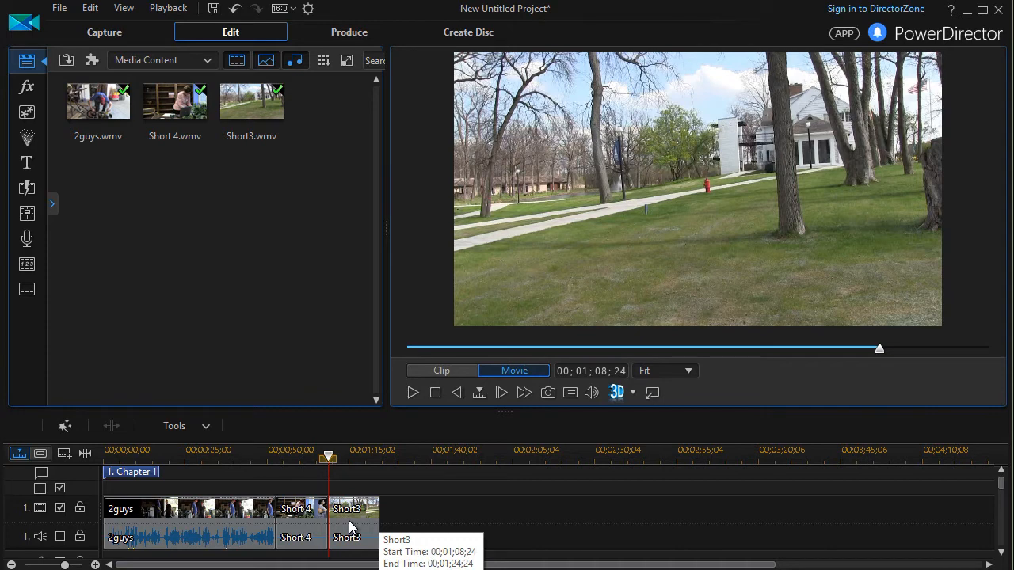
pyautogui.press('Home')
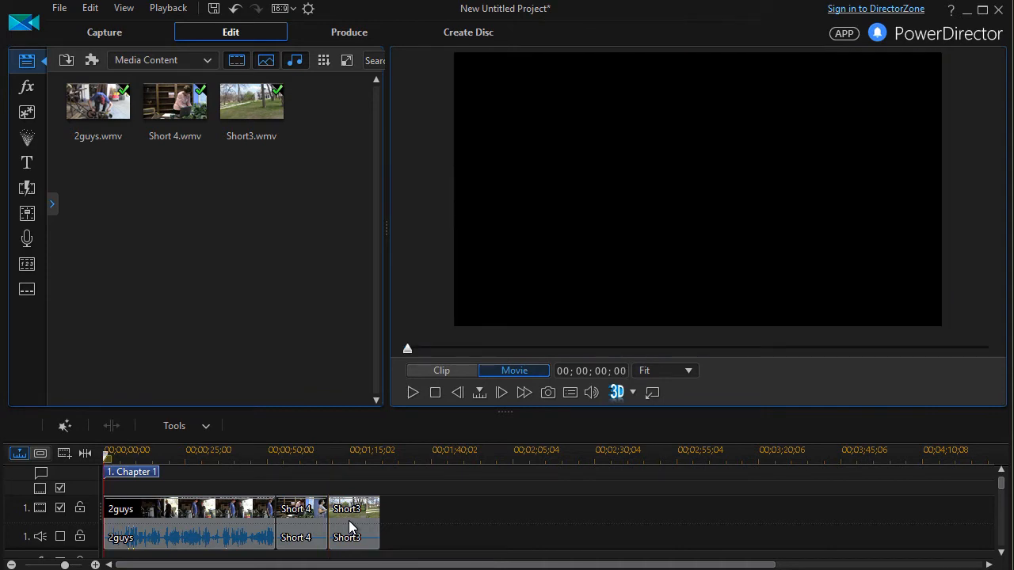
# - Jump to the end of the 2guys clip in Clip mode, and to the end of the whole movie in Movie mode
pyautogui.press('Right')
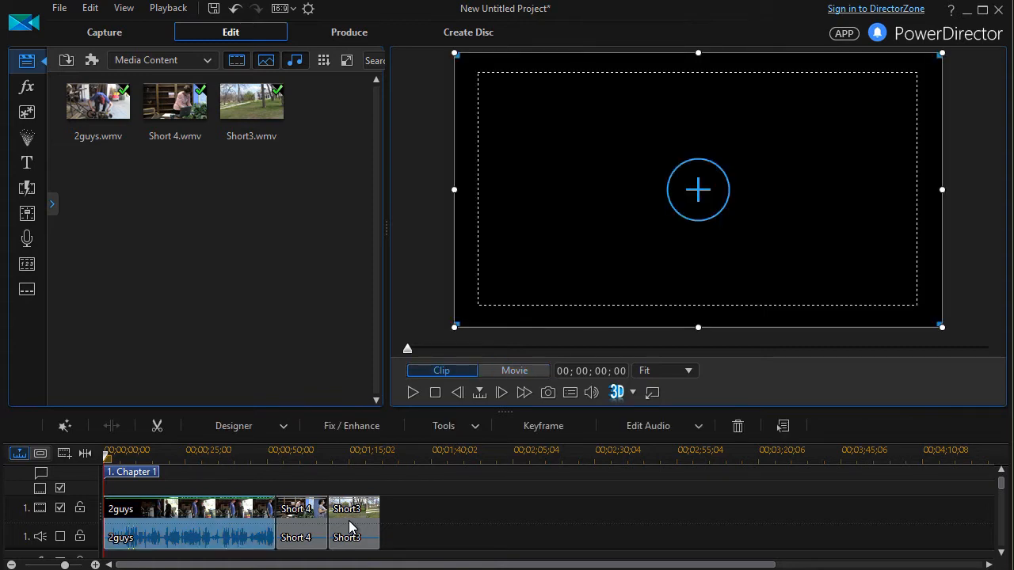
pyautogui.press('End')
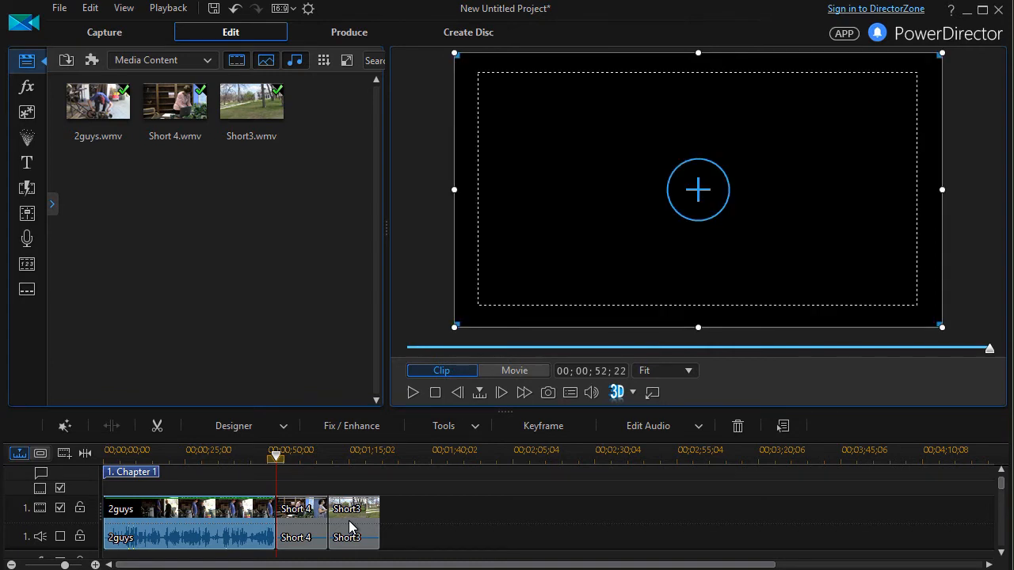
pyautogui.hotkey('alt', 'm')
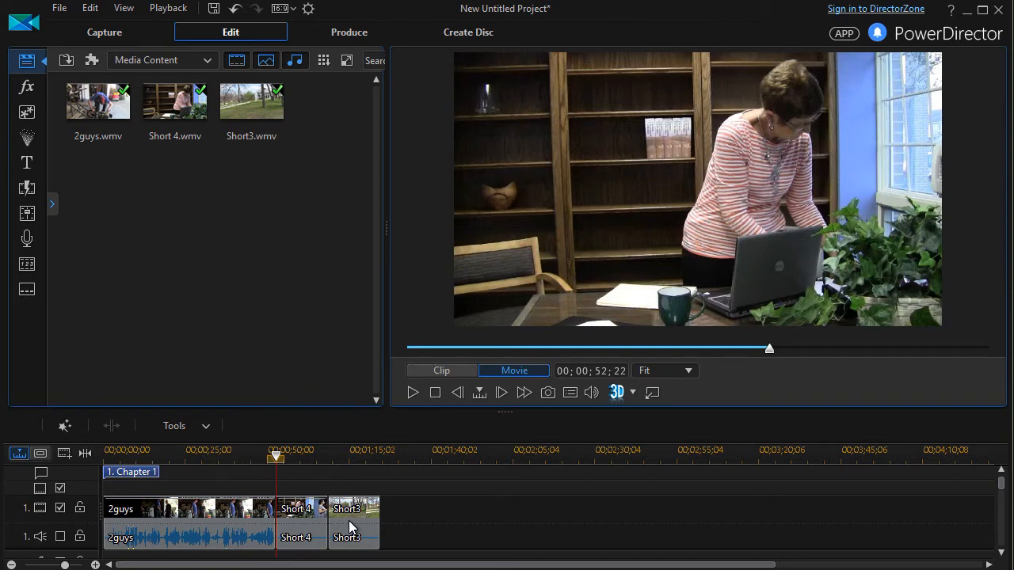
pyautogui.press('End')
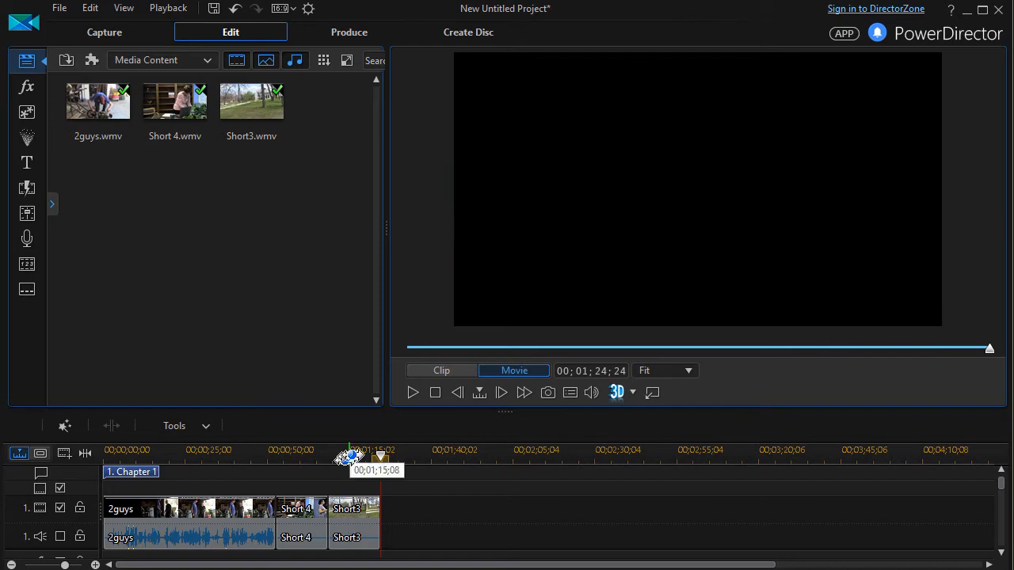
# - Move the playhead to 00;01;17;06 inside Short3 and select that clip
pyautogui.moveTo(380, 457); pyautogui.dragTo(358, 467)
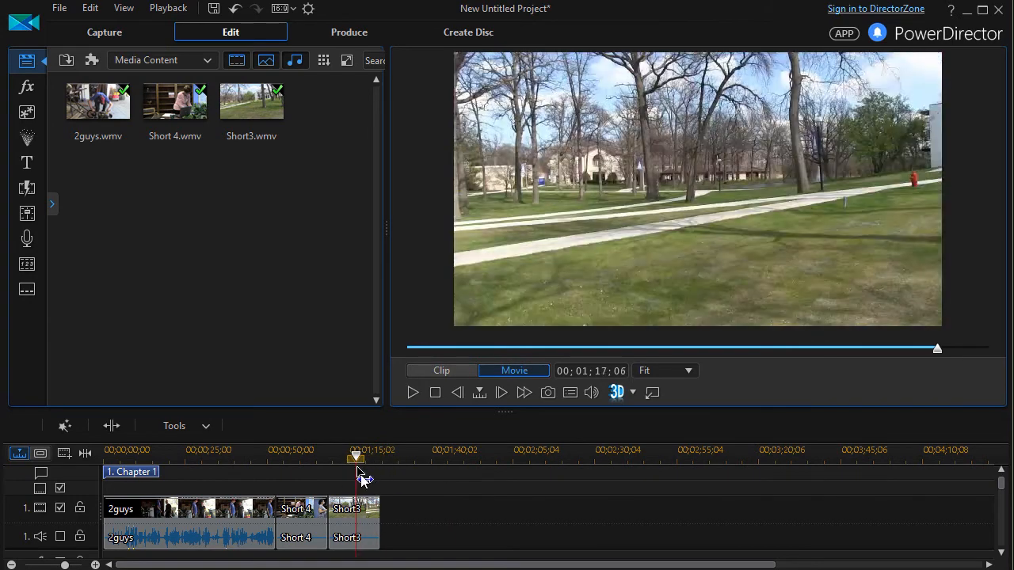
pyautogui.click(367, 523)
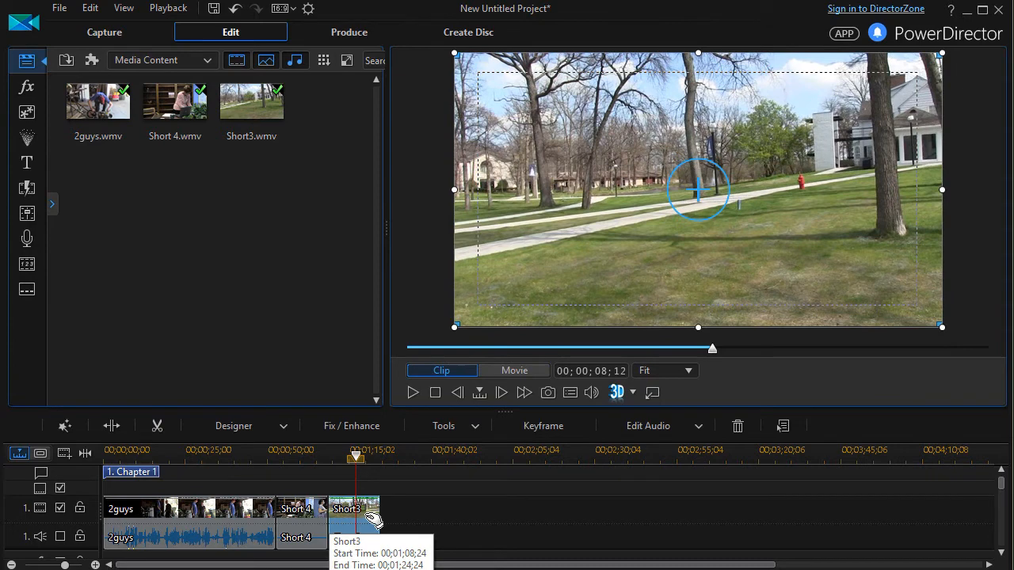
pyautogui.click(368, 520)
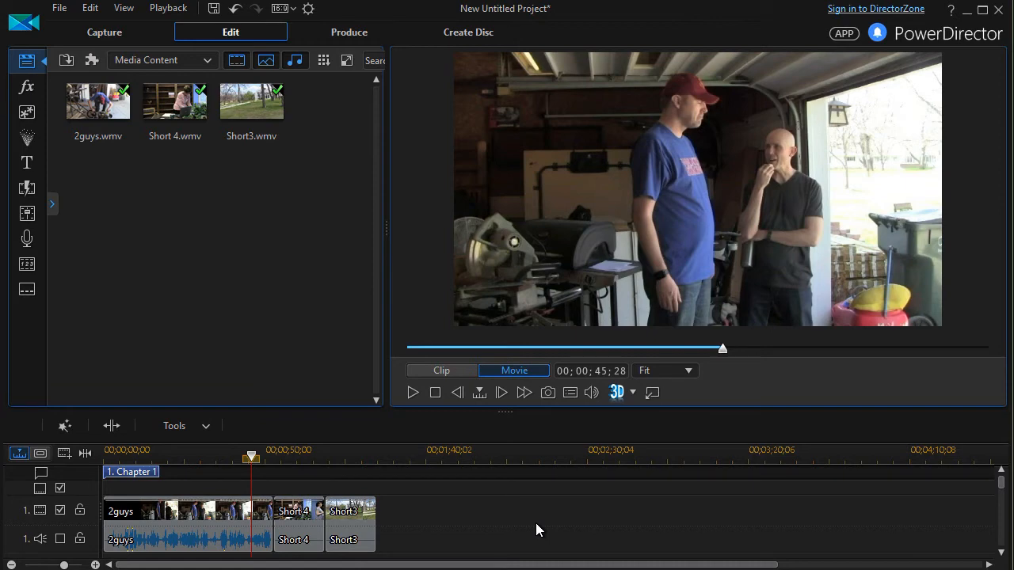
# - Place the playhead at 00;00;31;13 and open the Hello Guys! title on track 4 in the Title Designer
pyautogui.scroll(-1, 536, 522)
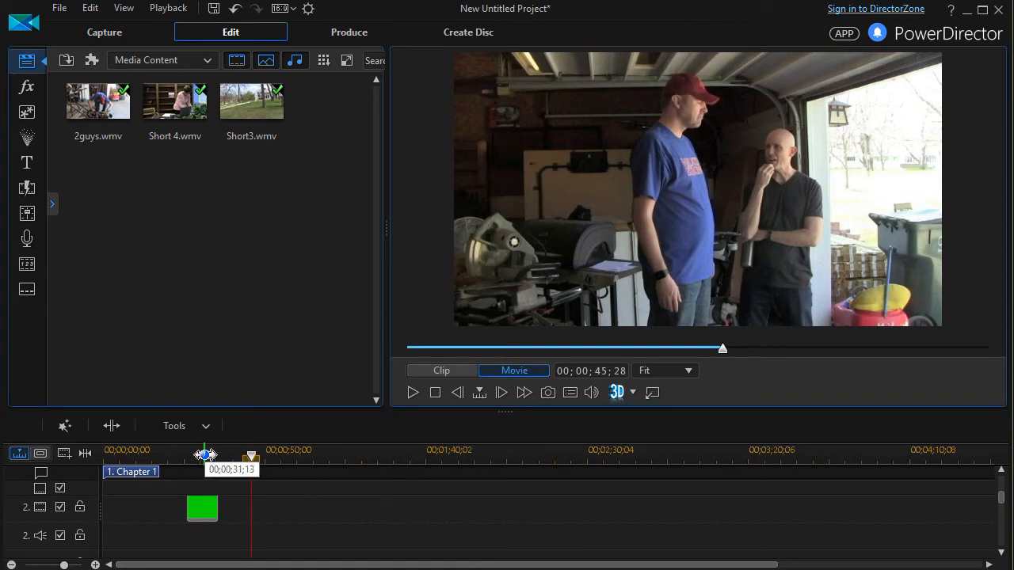
pyautogui.click(204, 455)
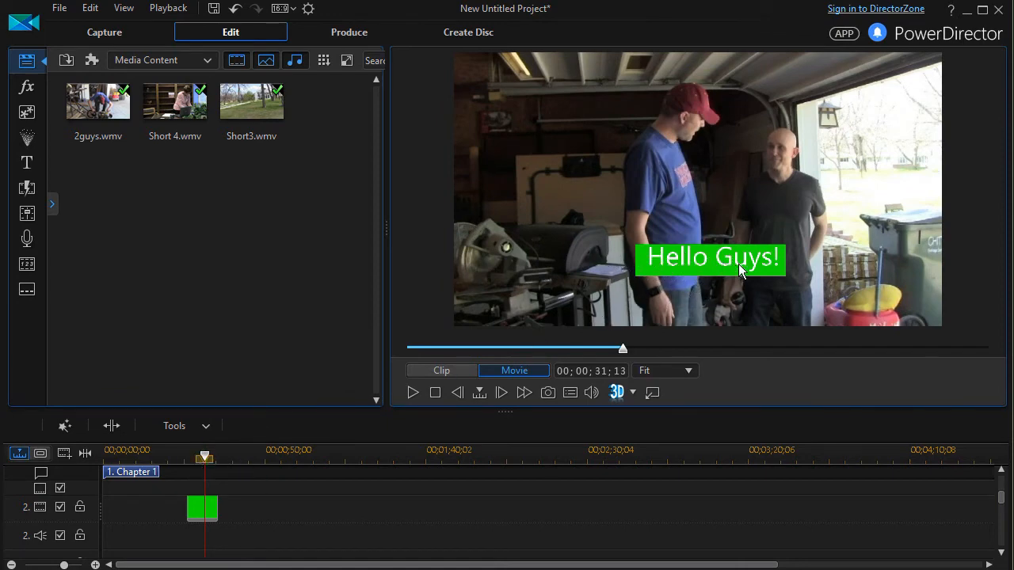
pyautogui.click(1001, 552)
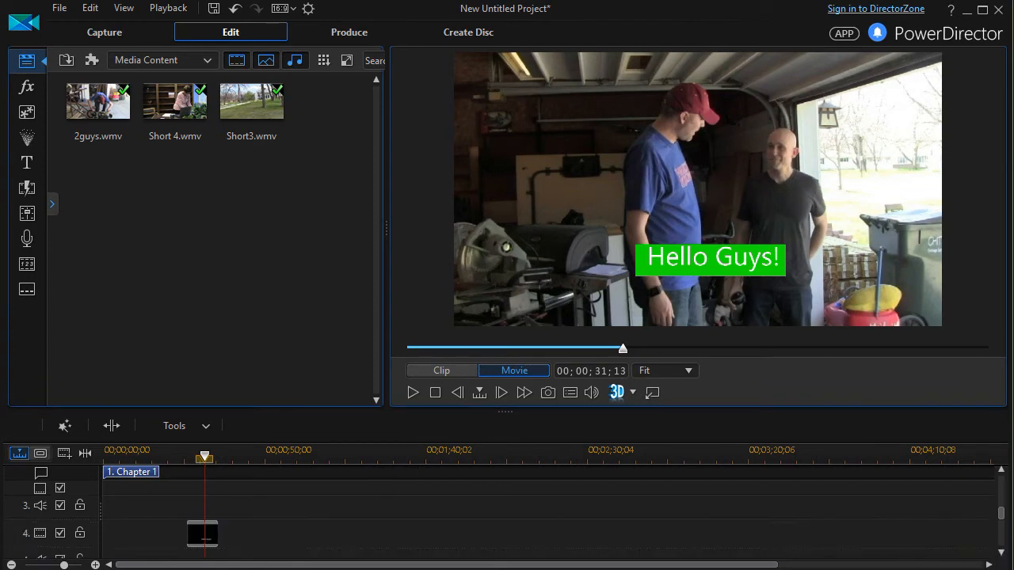
pyautogui.click(205, 535)
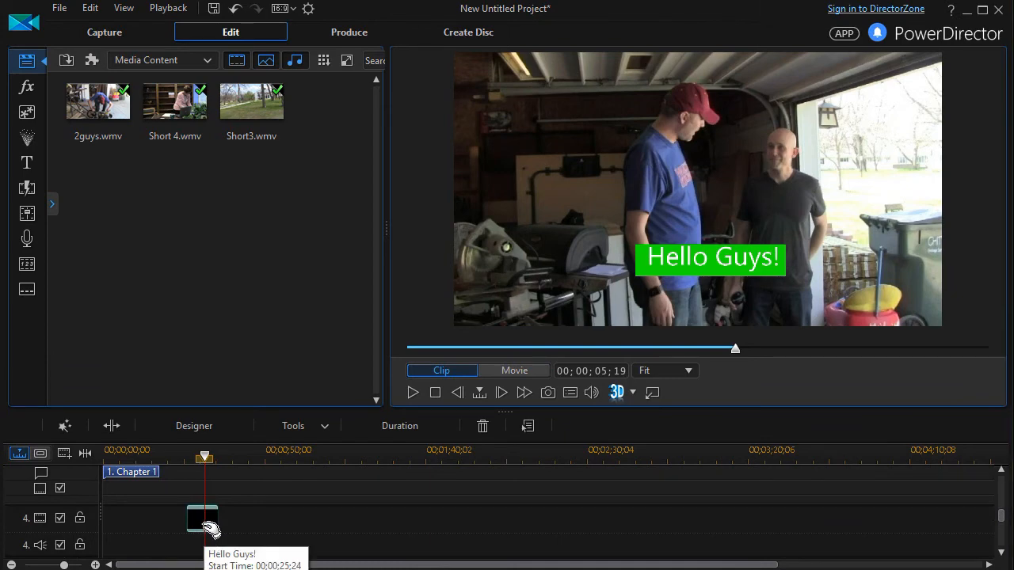
pyautogui.doubleClick(207, 529)
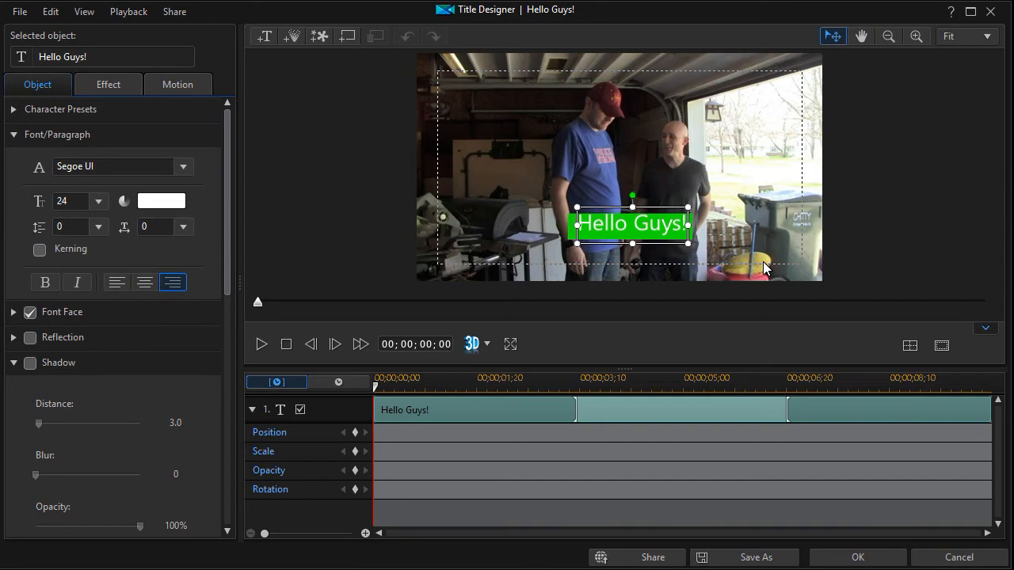
# - Nudge the Hello Guys! text slightly downward over the green rectangle
pyautogui.press('Down')
pyautogui.press('Down')
pyautogui.press('Down')
pyautogui.press('Down')
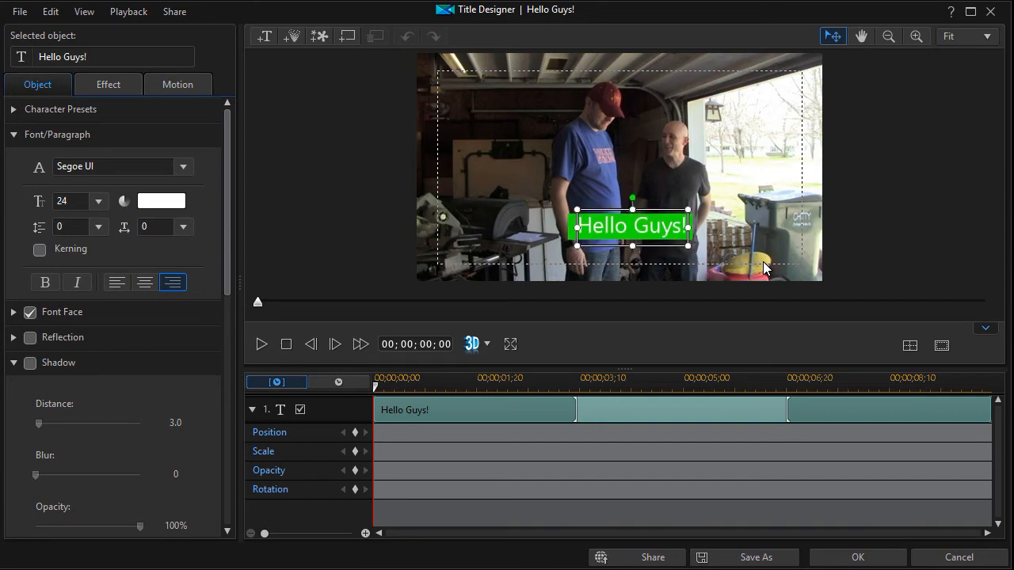
pyautogui.press('Down')
pyautogui.press('Up')
pyautogui.press('Up')
pyautogui.press('Up')
# - Shift the Hello Guys! text left and back right until it meets the green rectangle's right edge, and apply the title changes
pyautogui.press('Left')
pyautogui.press('Left')
pyautogui.press('Left')
pyautogui.press('Left')
pyautogui.press('Left')
pyautogui.press('Left')
pyautogui.press('Left')
pyautogui.press('Left')
pyautogui.press('Left')
pyautogui.press('Left')
pyautogui.press('Left')
pyautogui.press('Left')
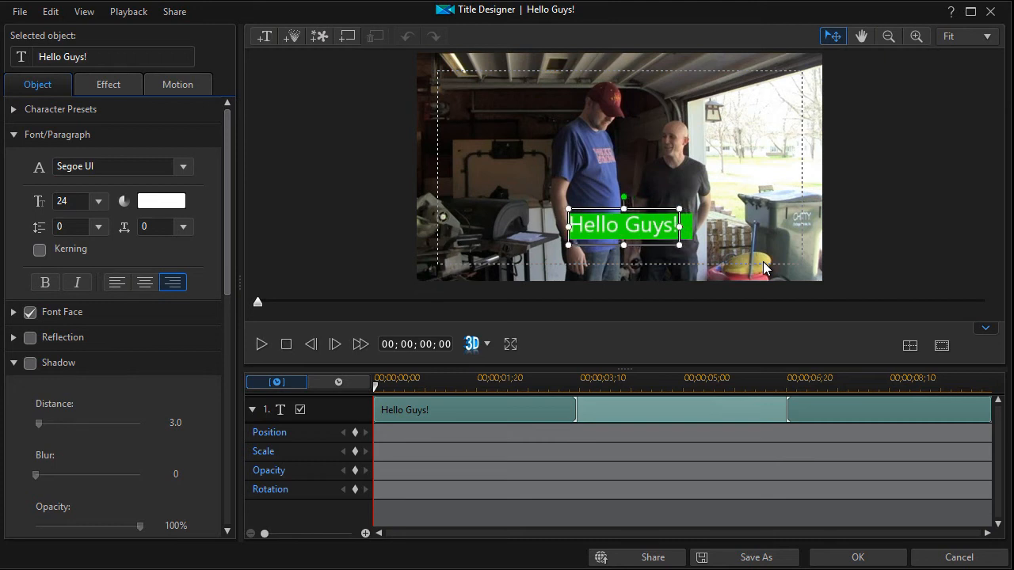
pyautogui.press('Right')
pyautogui.press('Right')
pyautogui.press('Right')
pyautogui.press('Right')
pyautogui.press('Right')
pyautogui.press('Right')
pyautogui.press('Right')
pyautogui.press('Right')
pyautogui.press('Right')
pyautogui.press('Right')
pyautogui.press('Right')
pyautogui.press('Right')
pyautogui.press('Right')
pyautogui.press('Right')
pyautogui.press('Right')
pyautogui.press('Right')
pyautogui.press('Right')
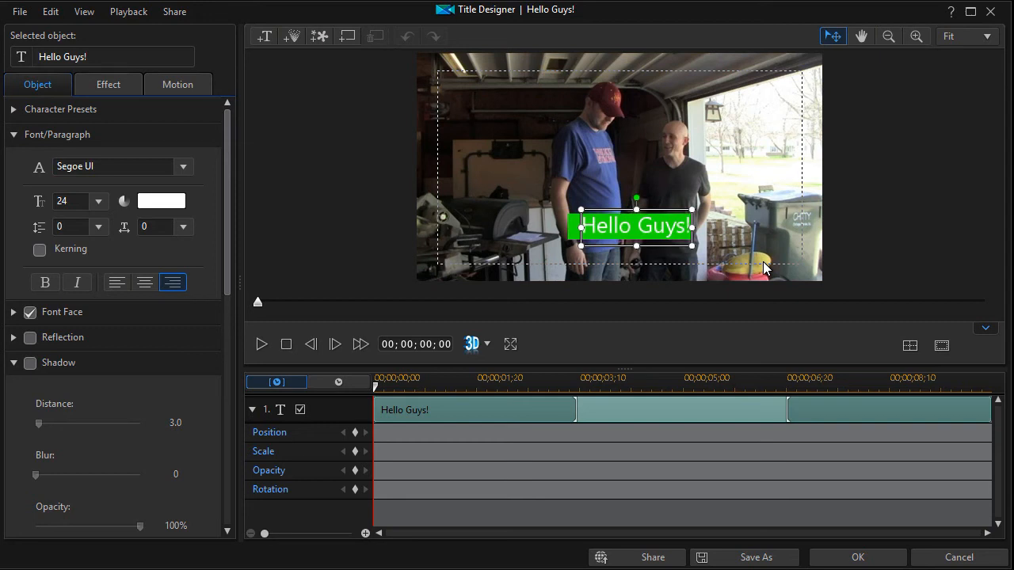
pyautogui.click(858, 558)
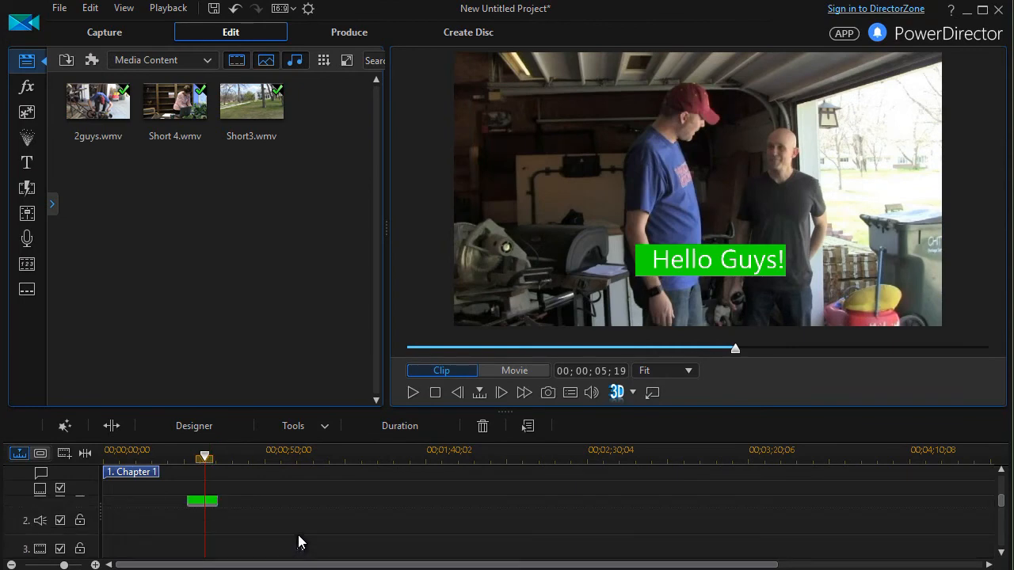
# - Nudge the green rectangle on track 2 to X 0.526, Y 0.760 in the PiP Designer and apply the change
pyautogui.click(212, 503)
pyautogui.doubleClick(211, 503)
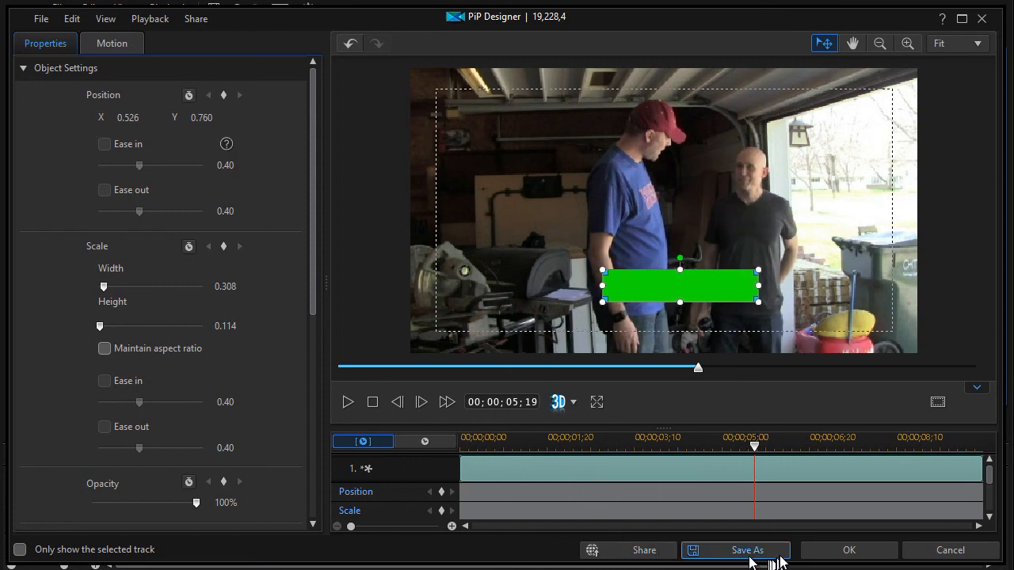
pyautogui.click(847, 548)
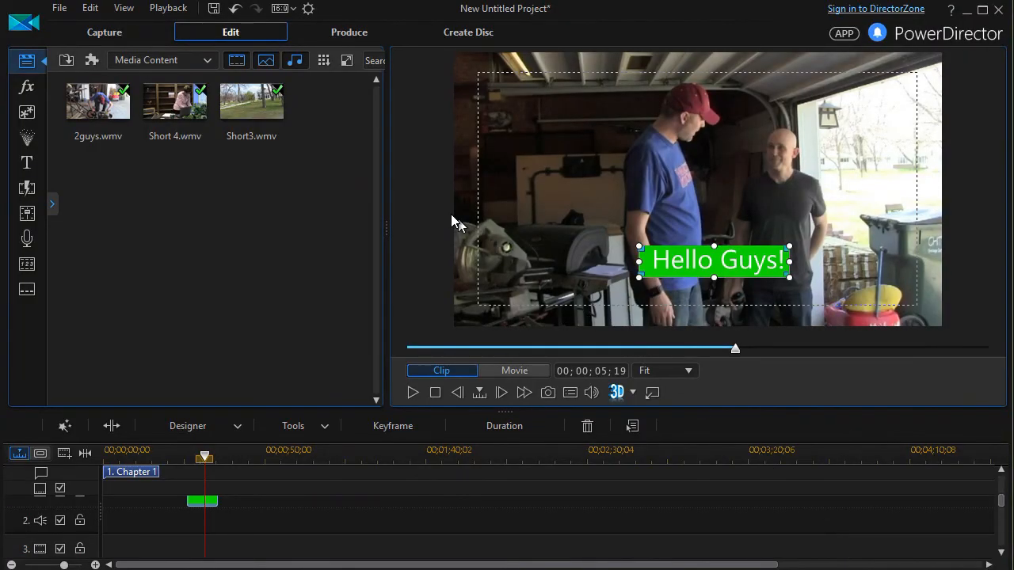